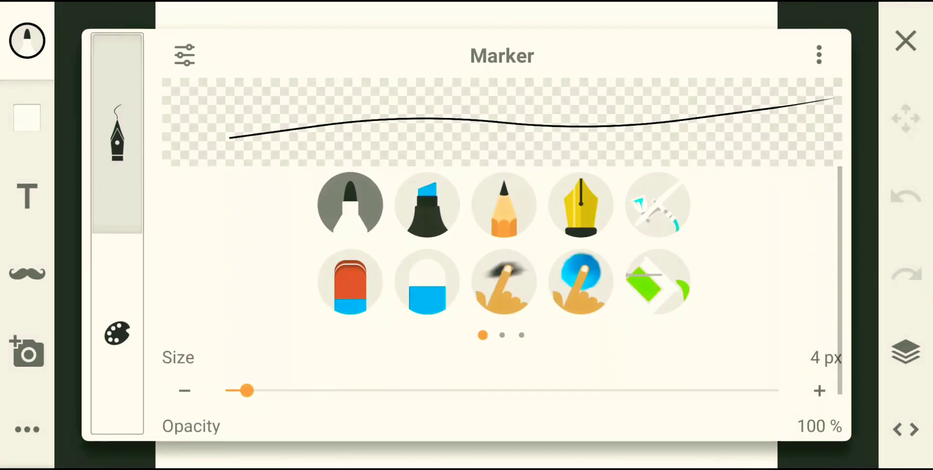
# - Set the marker colour to red from the palette
pyautogui.click(117, 333)
pyautogui.click(383, 242)
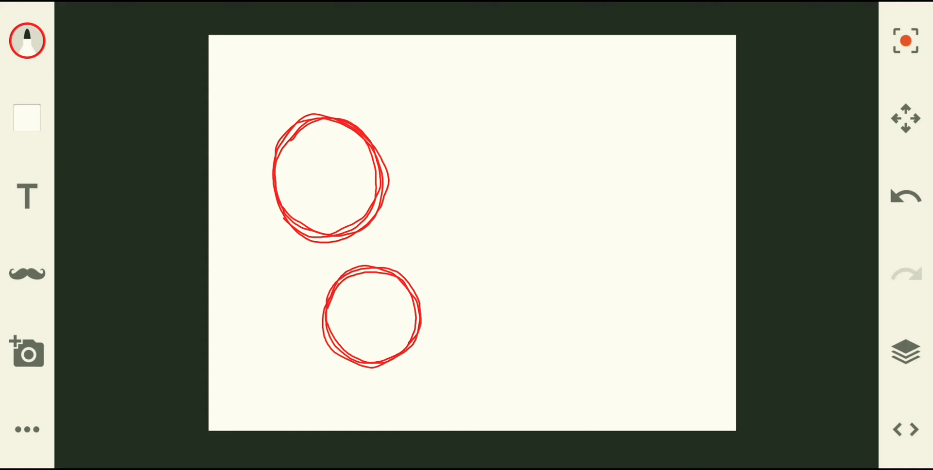
# - Draw a third guide circle and move the circles layer up and slightly left
pyautogui.moveTo(512, 277)
pyautogui.mouseDown()
pyautogui.moveTo(493, 272)
pyautogui.moveTo(464, 305)
pyautogui.moveTo(486, 358)
pyautogui.moveTo(540, 328)
pyautogui.moveTo(514, 278)
pyautogui.moveTo(474, 288)
pyautogui.moveTo(460, 343)
pyautogui.moveTo(526, 357)
pyautogui.moveTo(535, 290)
pyautogui.moveTo(499, 273)
pyautogui.moveTo(464, 317)
pyautogui.moveTo(491, 364)
pyautogui.moveTo(531, 323)
pyautogui.moveTo(515, 280)
pyautogui.mouseUp()
pyautogui.click(906, 352)
pyautogui.click(760, 29)
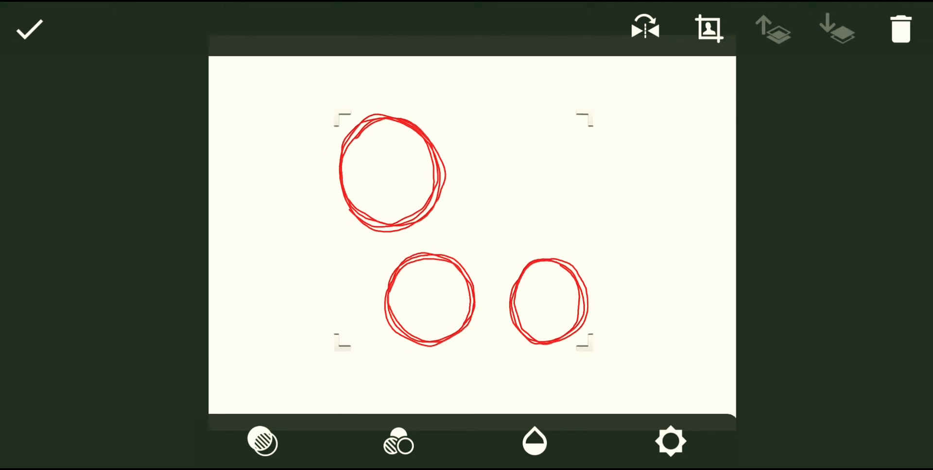
pyautogui.moveTo(461, 234); pyautogui.dragTo(457, 213)
pyautogui.click(27, 39)
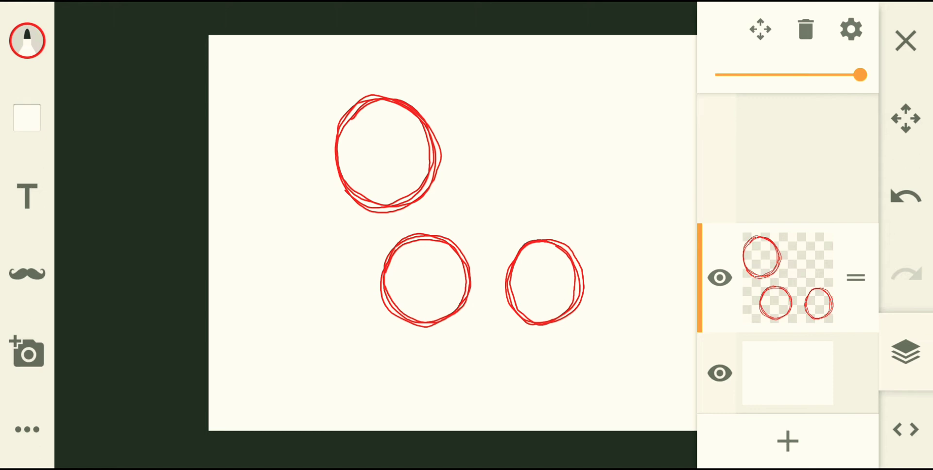
# - Add an empty top layer and lower the circles layer's opacity to pale pink
pyautogui.click(788, 441)
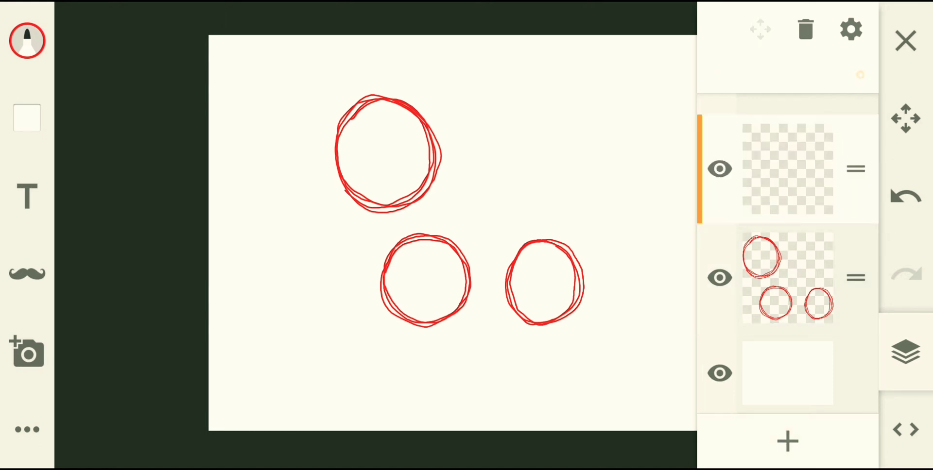
pyautogui.click(787, 277)
pyautogui.click(787, 168)
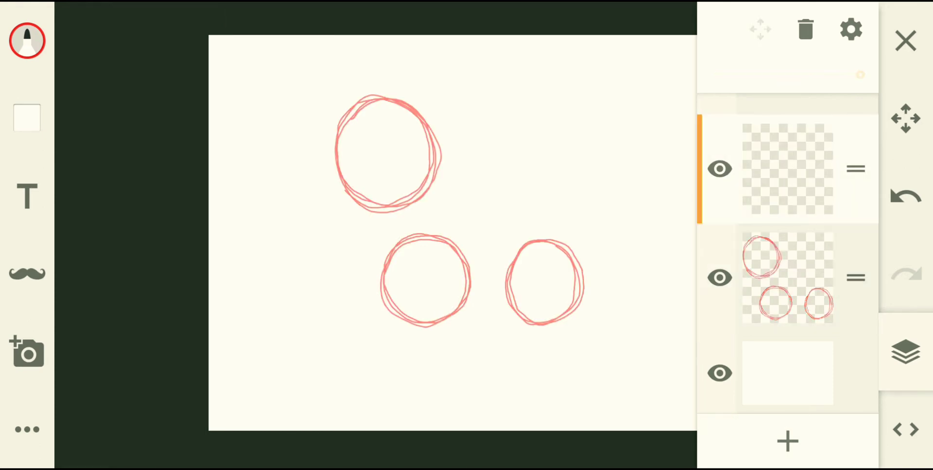
pyautogui.click(905, 352)
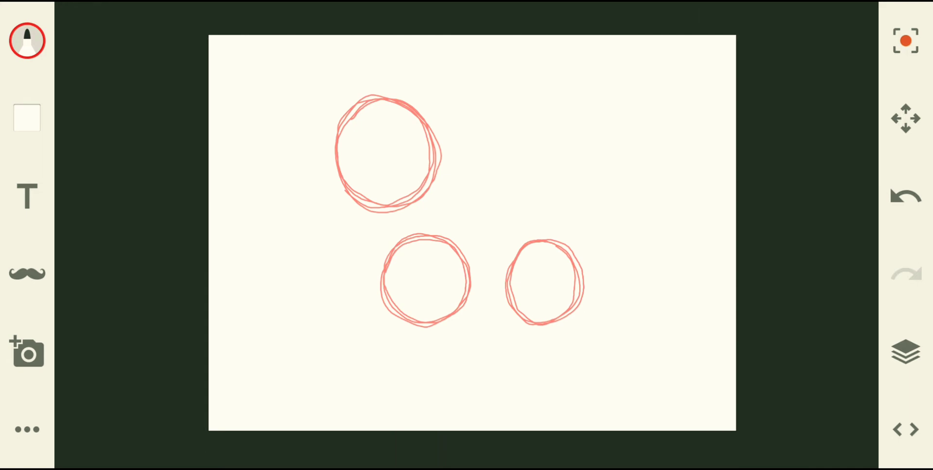
# - Trace the neck, muzzle, ear, chest and back lines, redrawing the chest once
pyautogui.moveTo(442, 158)
pyautogui.mouseDown()
pyautogui.moveTo(443, 235)
pyautogui.moveTo(444, 165)
pyautogui.moveTo(454, 244)
pyautogui.moveTo(445, 187)
pyautogui.mouseUp()
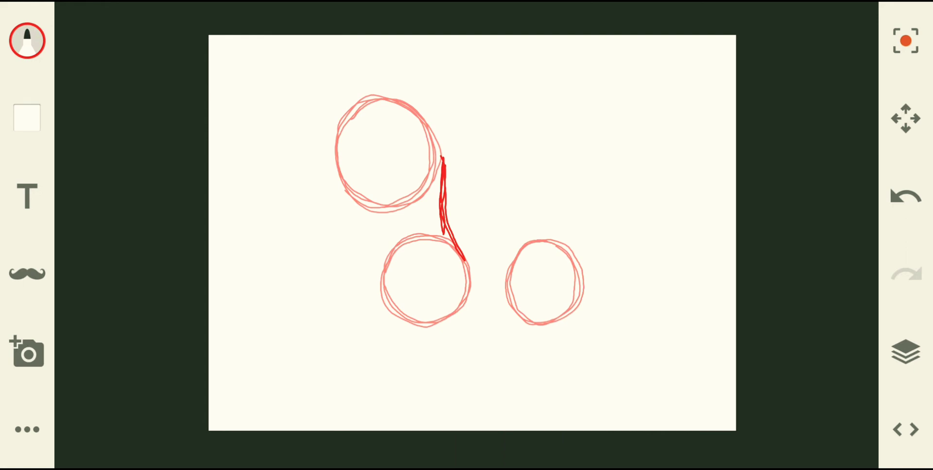
pyautogui.moveTo(339, 158)
pyautogui.mouseDown()
pyautogui.moveTo(342, 192)
pyautogui.moveTo(325, 208)
pyautogui.moveTo(348, 179)
pyautogui.moveTo(325, 208)
pyautogui.moveTo(339, 233)
pyautogui.moveTo(355, 237)
pyautogui.moveTo(393, 223)
pyautogui.mouseUp()
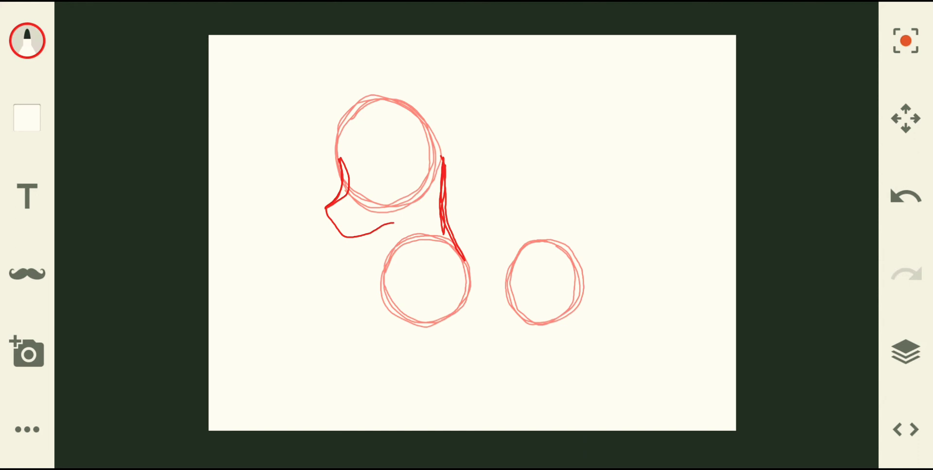
pyautogui.moveTo(442, 158)
pyautogui.mouseDown()
pyautogui.moveTo(453, 82)
pyautogui.moveTo(426, 49)
pyautogui.moveTo(409, 97)
pyautogui.moveTo(414, 118)
pyautogui.moveTo(408, 96)
pyautogui.moveTo(419, 54)
pyautogui.moveTo(452, 86)
pyautogui.moveTo(447, 136)
pyautogui.mouseUp()
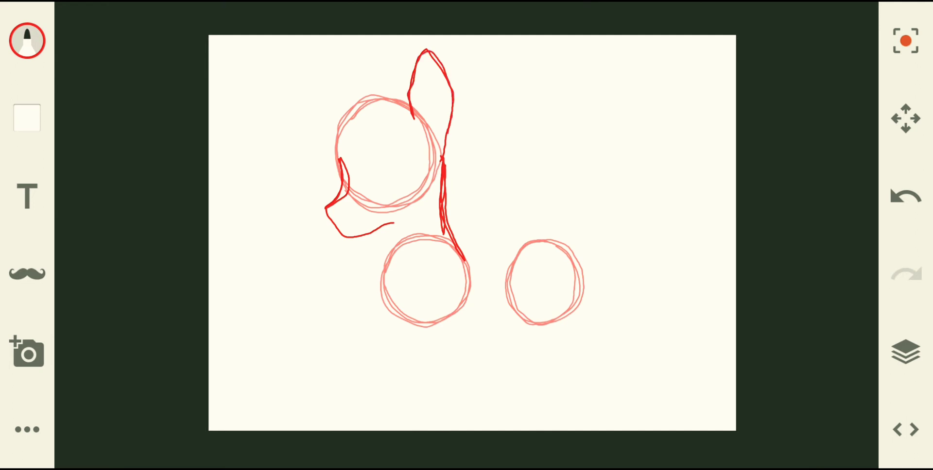
pyautogui.moveTo(375, 230)
pyautogui.mouseDown()
pyautogui.moveTo(378, 296)
pyautogui.moveTo(391, 268)
pyautogui.moveTo(375, 228)
pyautogui.mouseUp()
pyautogui.click(906, 196)
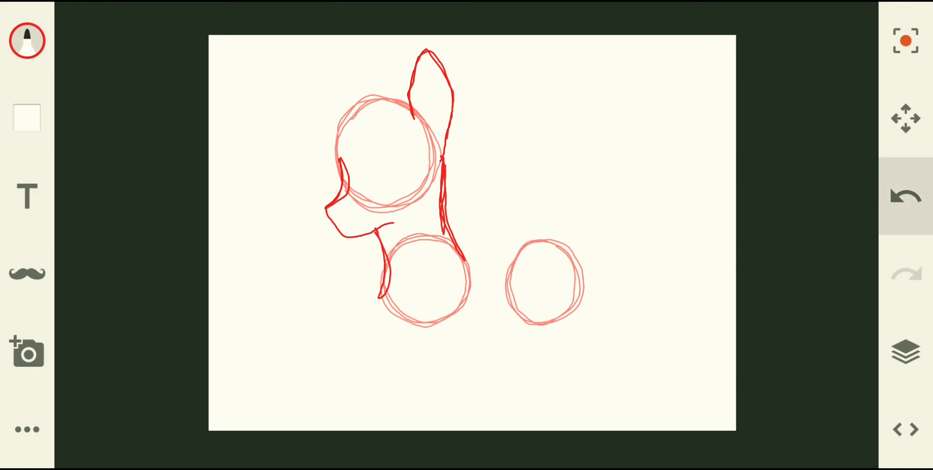
pyautogui.moveTo(375, 228)
pyautogui.mouseDown()
pyautogui.moveTo(377, 290)
pyautogui.moveTo(391, 315)
pyautogui.moveTo(379, 261)
pyautogui.moveTo(376, 282)
pyautogui.moveTo(395, 320)
pyautogui.moveTo(426, 327)
pyautogui.mouseUp()
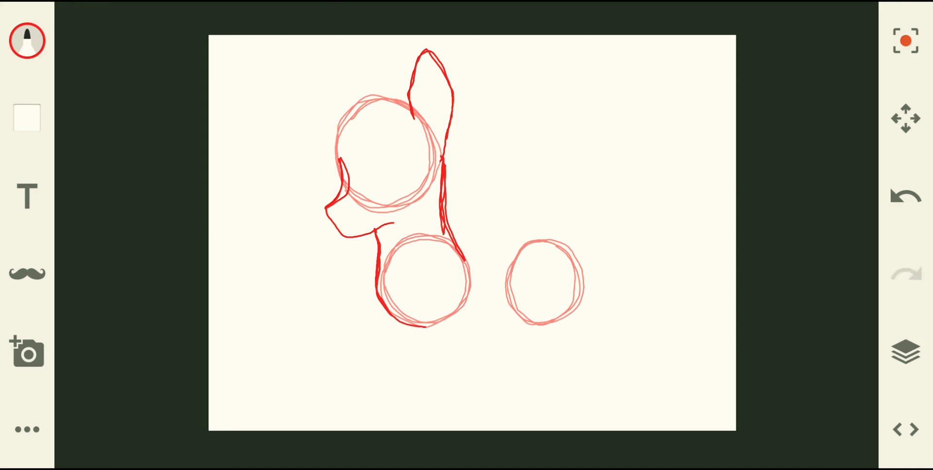
pyautogui.moveTo(446, 228)
pyautogui.mouseDown()
pyautogui.moveTo(488, 257)
pyautogui.moveTo(522, 246)
pyautogui.moveTo(455, 240)
pyautogui.mouseUp()
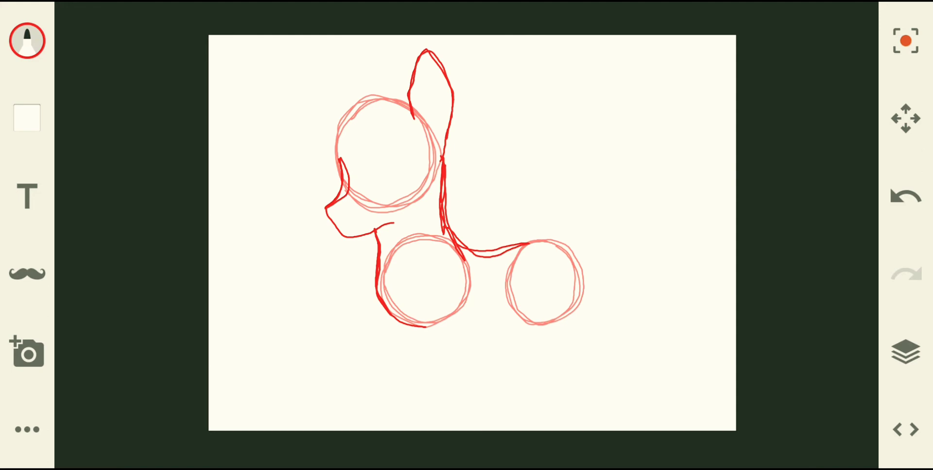
# - Draw both front legs to the page bottom, redoing the second leg's strokes
pyautogui.moveTo(397, 286)
pyautogui.mouseDown()
pyautogui.moveTo(417, 360)
pyautogui.moveTo(410, 338)
pyautogui.moveTo(395, 416)
pyautogui.moveTo(382, 431)
pyautogui.mouseUp()
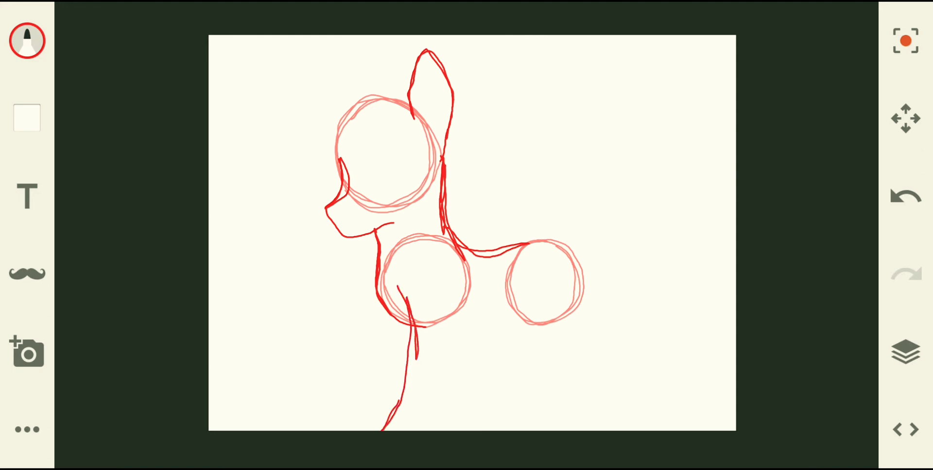
pyautogui.moveTo(399, 400); pyautogui.dragTo(404, 302)
pyautogui.moveTo(456, 279)
pyautogui.mouseDown()
pyautogui.moveTo(465, 343)
pyautogui.moveTo(446, 388)
pyautogui.mouseUp()
pyautogui.moveTo(460, 343); pyautogui.dragTo(438, 409)
pyautogui.moveTo(455, 373); pyautogui.dragTo(435, 430)
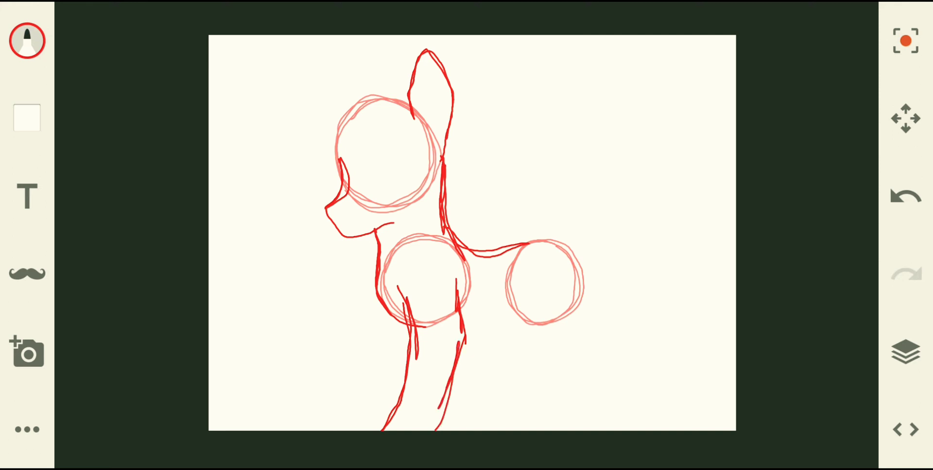
pyautogui.click(906, 196)
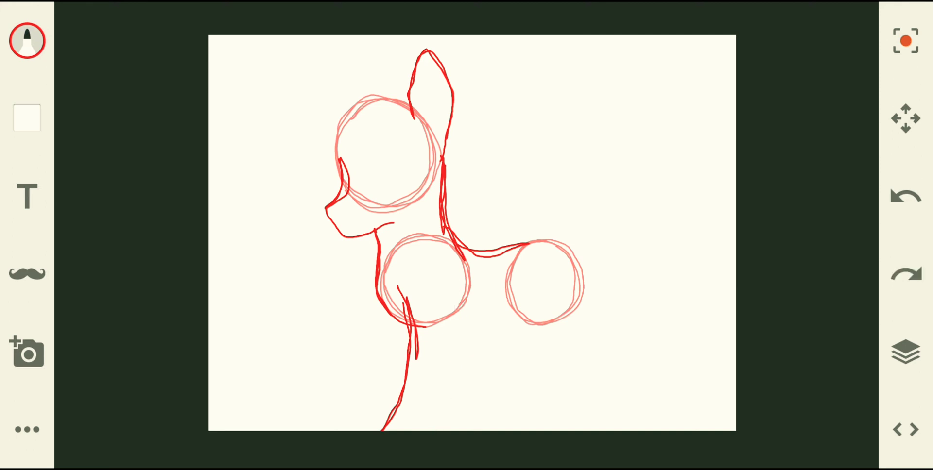
pyautogui.moveTo(447, 277); pyautogui.dragTo(462, 343)
pyautogui.moveTo(445, 291)
pyautogui.mouseDown()
pyautogui.moveTo(462, 347)
pyautogui.moveTo(466, 422)
pyautogui.mouseUp()
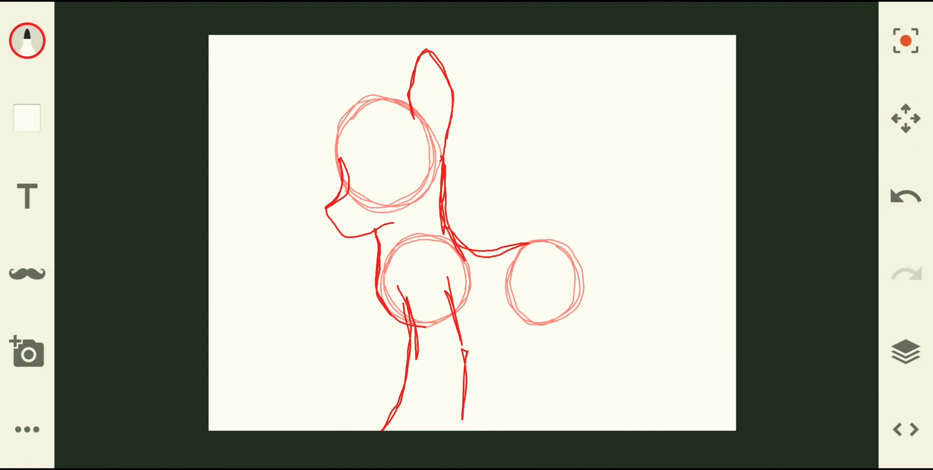
pyautogui.moveTo(464, 364); pyautogui.dragTo(458, 432)
pyautogui.moveTo(450, 350); pyautogui.dragTo(458, 421)
pyautogui.click(906, 196)
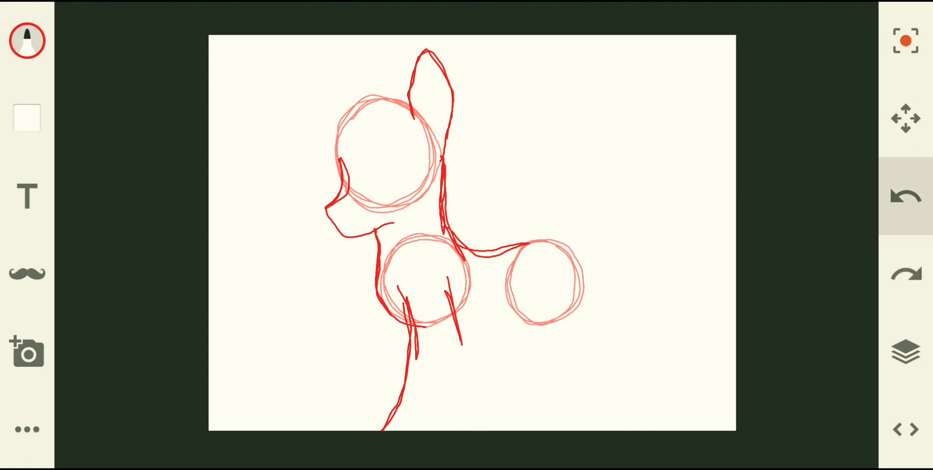
pyautogui.moveTo(461, 344); pyautogui.dragTo(453, 432)
pyautogui.moveTo(460, 343)
pyautogui.mouseDown()
pyautogui.moveTo(456, 431)
pyautogui.moveTo(447, 414)
pyautogui.mouseUp()
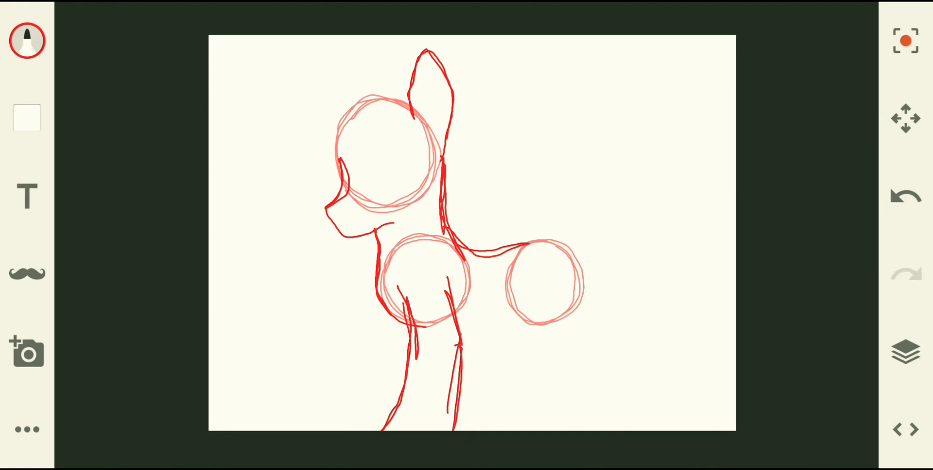
# - Add the belly, hind leg and rump, then trace the forehead and a line over the ear
pyautogui.moveTo(456, 320)
pyautogui.mouseDown()
pyautogui.moveTo(515, 316)
pyautogui.moveTo(459, 325)
pyautogui.mouseUp()
pyautogui.moveTo(508, 274); pyautogui.dragTo(523, 335)
pyautogui.moveTo(508, 299)
pyautogui.mouseDown()
pyautogui.moveTo(539, 360)
pyautogui.moveTo(525, 430)
pyautogui.mouseUp()
pyautogui.moveTo(539, 357)
pyautogui.mouseDown()
pyautogui.moveTo(535, 406)
pyautogui.moveTo(517, 430)
pyautogui.mouseUp()
pyautogui.moveTo(535, 239)
pyautogui.mouseDown()
pyautogui.moveTo(557, 245)
pyautogui.moveTo(583, 318)
pyautogui.moveTo(572, 347)
pyautogui.moveTo(588, 362)
pyautogui.moveTo(567, 426)
pyautogui.mouseUp()
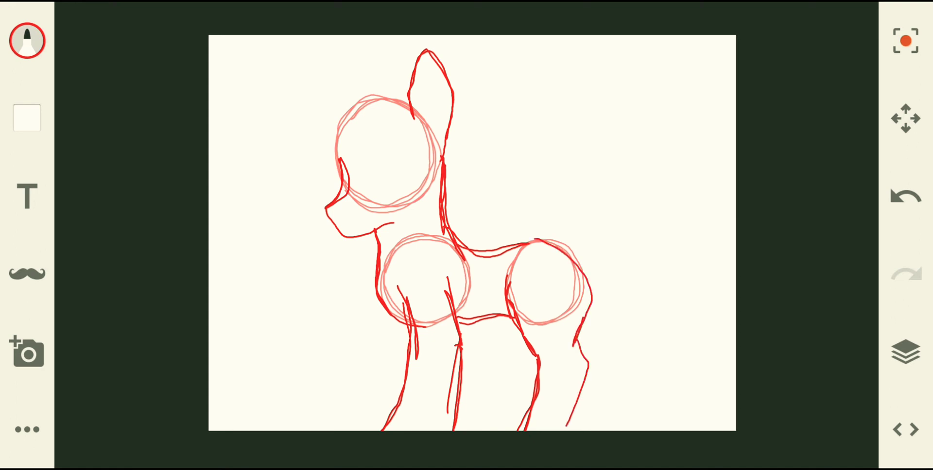
pyautogui.moveTo(584, 359); pyautogui.dragTo(566, 425)
pyautogui.moveTo(586, 374); pyautogui.dragTo(578, 430)
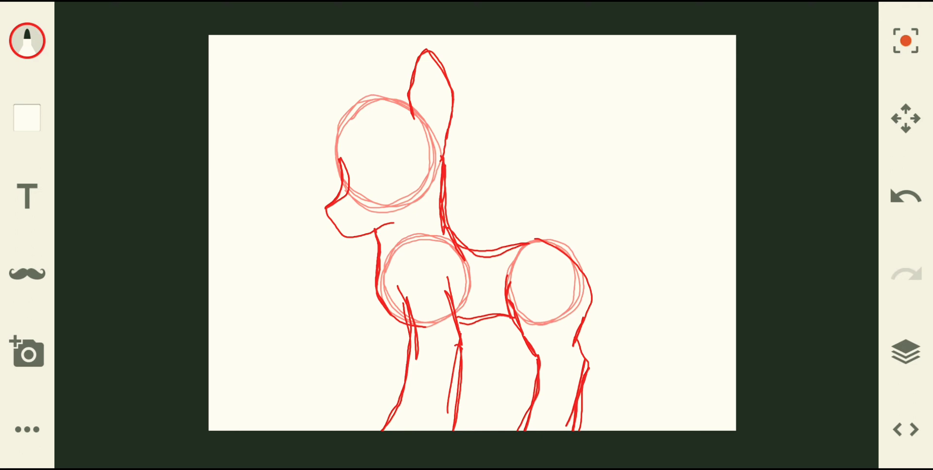
pyautogui.moveTo(344, 177)
pyautogui.mouseDown()
pyautogui.moveTo(346, 115)
pyautogui.moveTo(403, 106)
pyautogui.moveTo(344, 121)
pyautogui.moveTo(340, 149)
pyautogui.mouseUp()
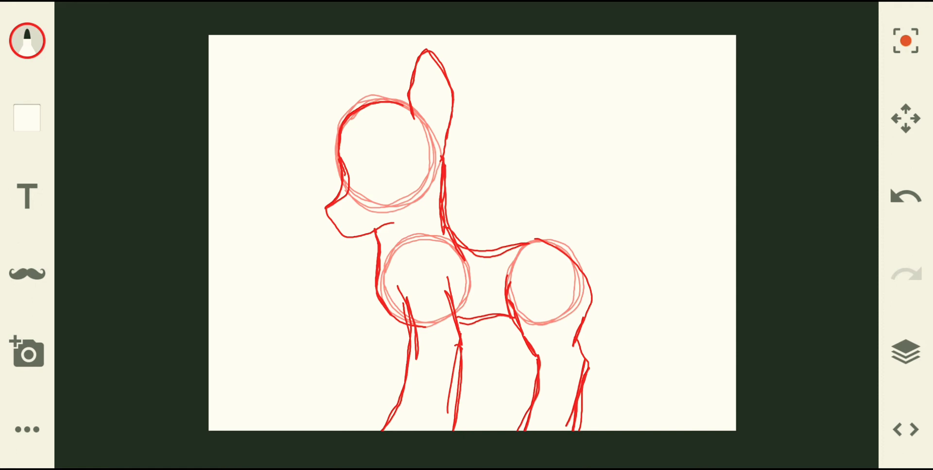
pyautogui.moveTo(415, 115)
pyautogui.mouseDown()
pyautogui.moveTo(428, 97)
pyautogui.moveTo(427, 74)
pyautogui.moveTo(418, 96)
pyautogui.moveTo(421, 70)
pyautogui.mouseUp()
# - Replace the ear strokes with an inner ear line and draw the bent, raised front leg
pyautogui.click(905, 197)
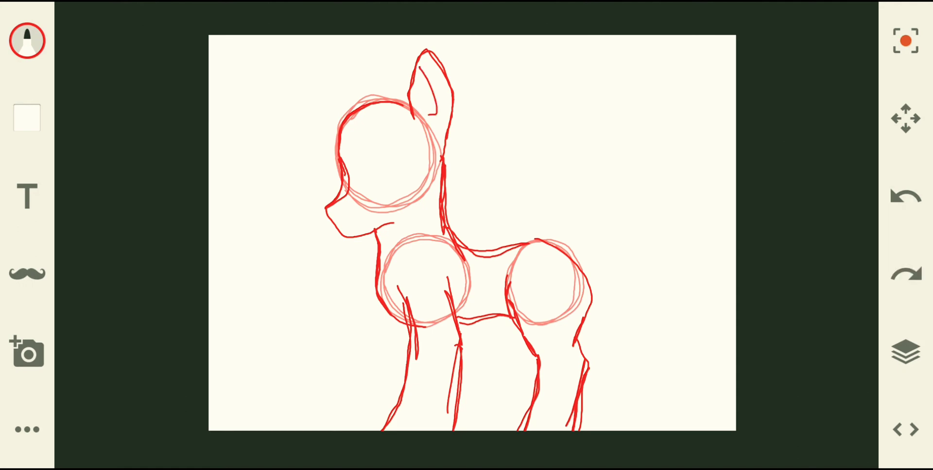
pyautogui.click(905, 196)
pyautogui.moveTo(436, 115)
pyautogui.mouseDown()
pyautogui.moveTo(427, 67)
pyautogui.moveTo(420, 89)
pyautogui.mouseUp()
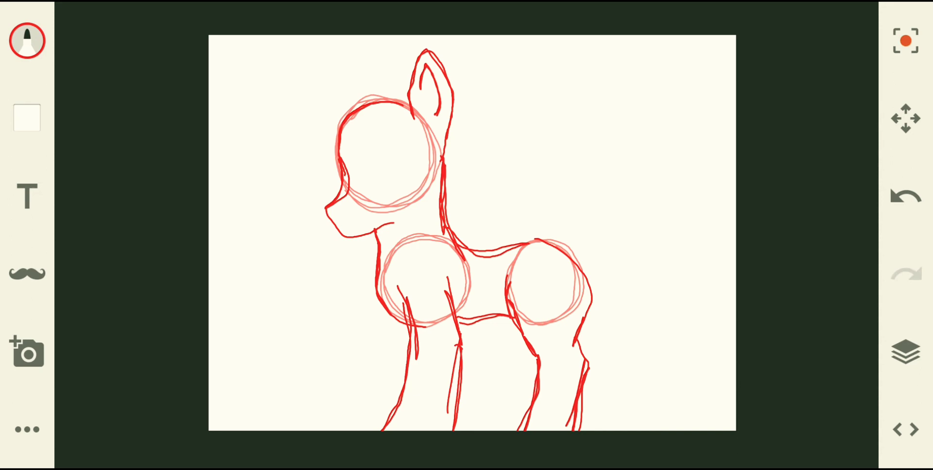
pyautogui.moveTo(382, 305)
pyautogui.mouseDown()
pyautogui.moveTo(344, 283)
pyautogui.moveTo(294, 333)
pyautogui.moveTo(291, 360)
pyautogui.moveTo(336, 365)
pyautogui.moveTo(349, 348)
pyautogui.mouseUp()
pyautogui.moveTo(350, 349)
pyautogui.mouseDown()
pyautogui.moveTo(323, 368)
pyautogui.moveTo(367, 325)
pyautogui.moveTo(340, 355)
pyautogui.moveTo(371, 327)
pyautogui.moveTo(409, 334)
pyautogui.moveTo(369, 329)
pyautogui.mouseUp()
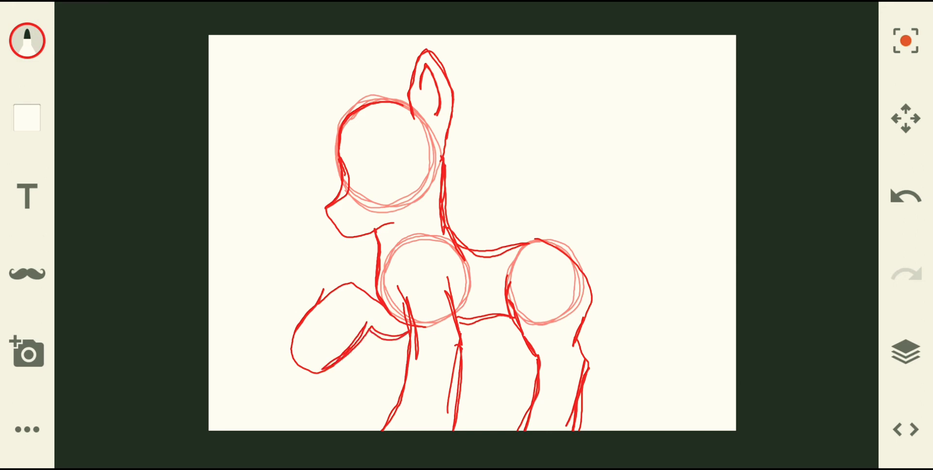
pyautogui.moveTo(345, 281); pyautogui.dragTo(376, 299)
# - Add a far hind leg under the rear circle, dropping its last doubled stroke
pyautogui.moveTo(491, 312)
pyautogui.mouseDown()
pyautogui.moveTo(502, 348)
pyautogui.moveTo(522, 367)
pyautogui.moveTo(505, 431)
pyautogui.mouseUp()
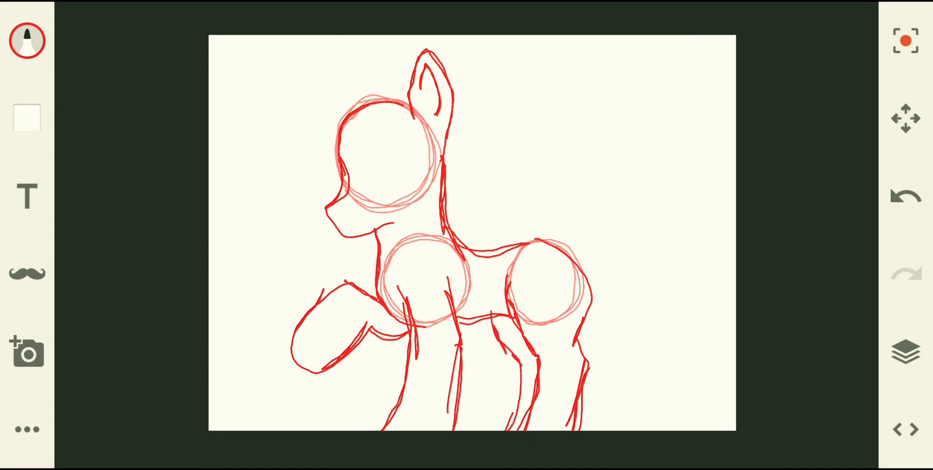
pyautogui.moveTo(519, 364); pyautogui.dragTo(504, 431)
pyautogui.click(906, 196)
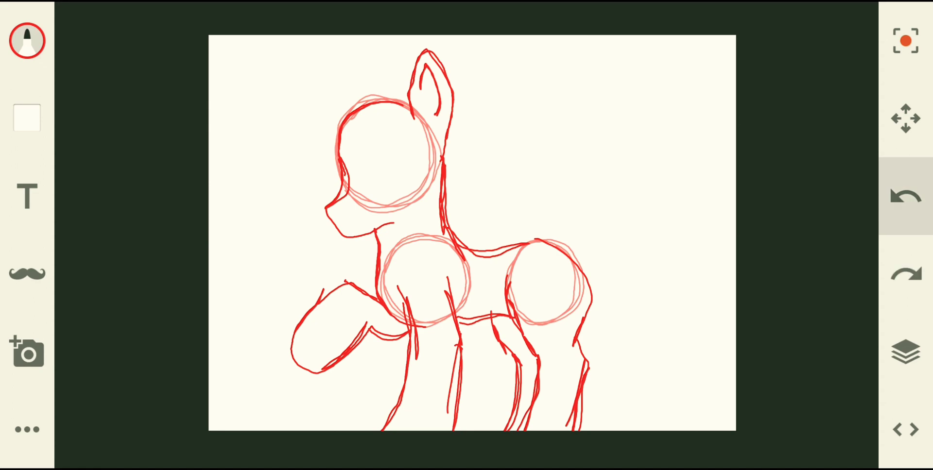
pyautogui.click(26, 41)
# - Erase a stray piece of the rear outline with a small eraser
pyautogui.click(118, 134)
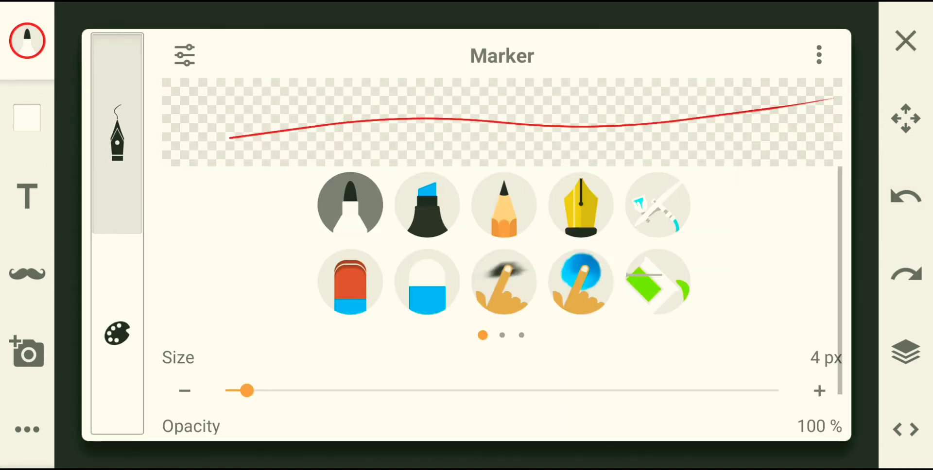
pyautogui.click(350, 287)
pyautogui.moveTo(431, 391); pyautogui.dragTo(238, 390)
pyautogui.click(906, 40)
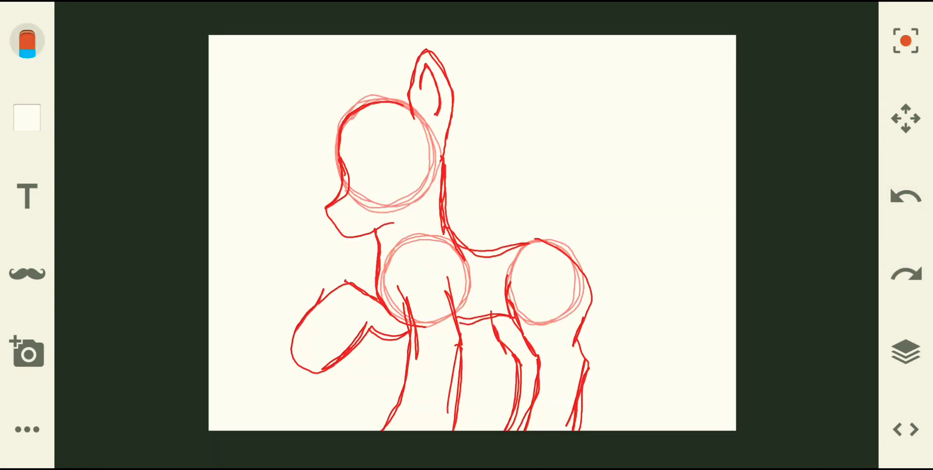
pyautogui.moveTo(585, 274); pyautogui.dragTo(583, 321)
# - Return to the marker and draw tail strands trailing from the hip
pyautogui.click(27, 40)
pyautogui.click(350, 201)
pyautogui.click(906, 40)
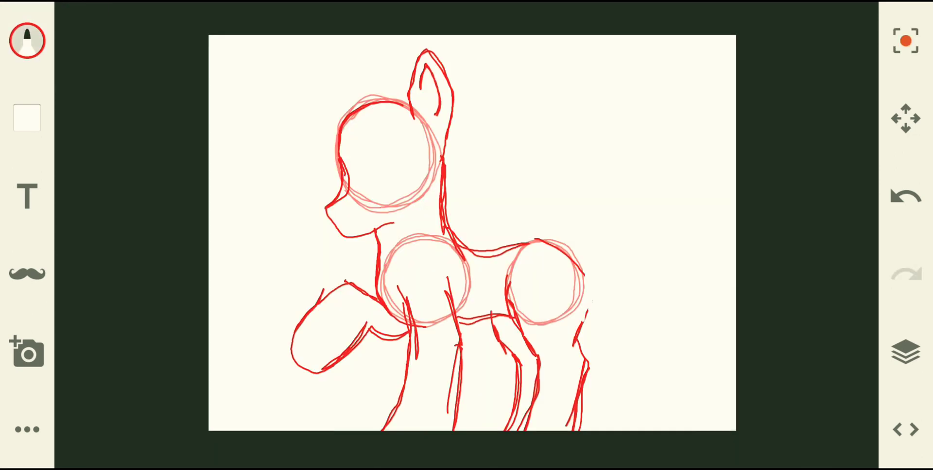
pyautogui.moveTo(540, 246)
pyautogui.mouseDown()
pyautogui.moveTo(578, 258)
pyautogui.moveTo(583, 337)
pyautogui.moveTo(583, 264)
pyautogui.moveTo(542, 248)
pyautogui.moveTo(579, 263)
pyautogui.moveTo(582, 334)
pyautogui.moveTo(578, 269)
pyautogui.moveTo(593, 247)
pyautogui.moveTo(635, 286)
pyautogui.moveTo(679, 279)
pyautogui.moveTo(623, 291)
pyautogui.moveTo(577, 258)
pyautogui.moveTo(678, 313)
pyautogui.moveTo(624, 298)
pyautogui.moveTo(580, 266)
pyautogui.moveTo(623, 288)
pyautogui.mouseUp()
pyautogui.hotkey('ctrl', 'z')
pyautogui.moveTo(622, 289)
pyautogui.mouseDown()
pyautogui.moveTo(673, 330)
pyautogui.moveTo(643, 395)
pyautogui.moveTo(650, 325)
pyautogui.moveTo(587, 274)
pyautogui.moveTo(598, 289)
pyautogui.moveTo(607, 399)
pyautogui.moveTo(630, 314)
pyautogui.moveTo(632, 375)
pyautogui.moveTo(611, 412)
pyautogui.moveTo(656, 330)
pyautogui.mouseUp()
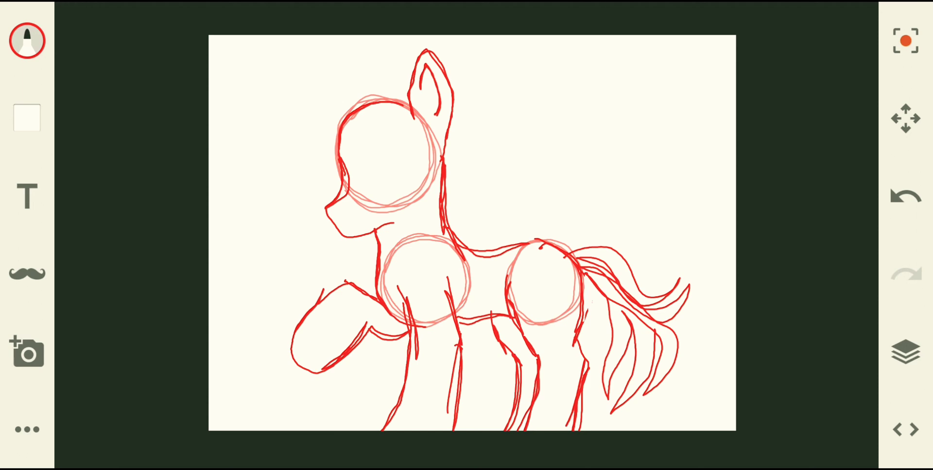
# - Sketch a feathered wing with a long pointed tip on the pony's back
pyautogui.moveTo(471, 290)
pyautogui.mouseDown()
pyautogui.moveTo(519, 273)
pyautogui.moveTo(499, 275)
pyautogui.moveTo(488, 252)
pyautogui.moveTo(464, 255)
pyautogui.moveTo(486, 293)
pyautogui.moveTo(528, 271)
pyautogui.mouseUp()
pyautogui.moveTo(529, 270)
pyautogui.mouseDown()
pyautogui.moveTo(547, 251)
pyautogui.moveTo(514, 261)
pyautogui.mouseUp()
pyautogui.moveTo(539, 240)
pyautogui.mouseDown()
pyautogui.moveTo(514, 252)
pyautogui.moveTo(486, 243)
pyautogui.mouseUp()
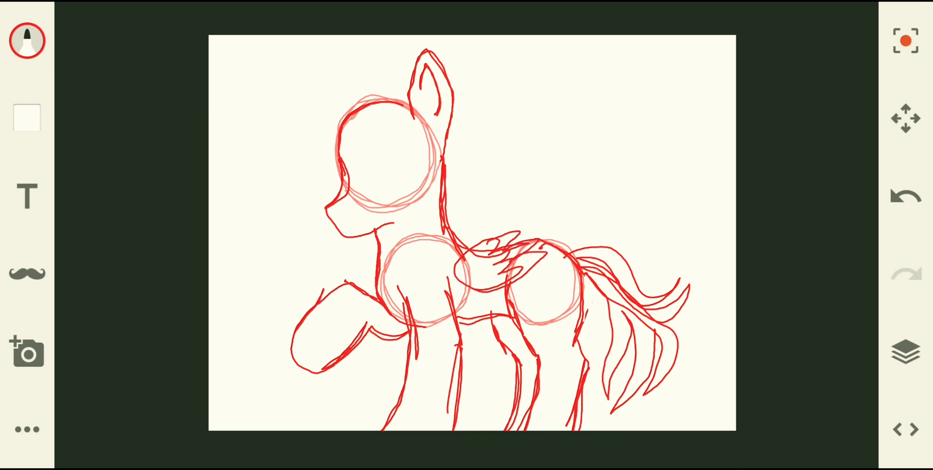
pyautogui.moveTo(515, 277); pyautogui.dragTo(595, 216)
pyautogui.moveTo(596, 216)
pyautogui.mouseDown()
pyautogui.moveTo(544, 235)
pyautogui.moveTo(586, 208)
pyautogui.moveTo(505, 240)
pyautogui.moveTo(573, 196)
pyautogui.moveTo(498, 233)
pyautogui.mouseUp()
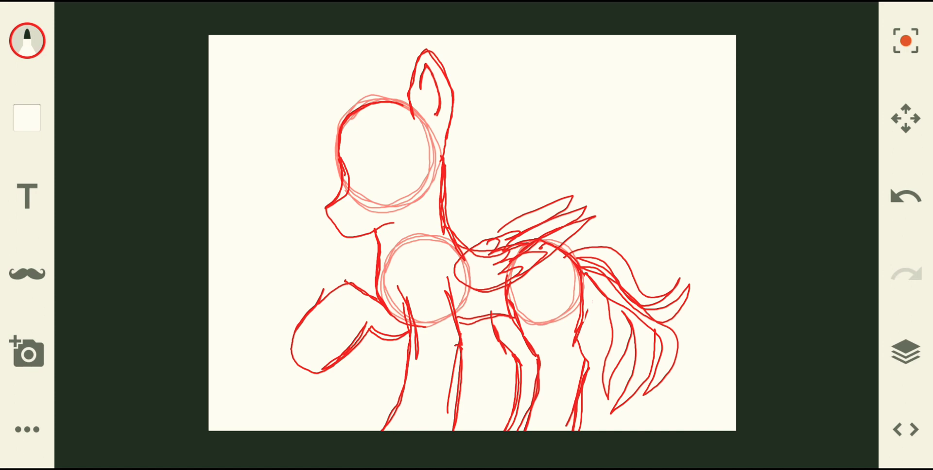
# - Undo a stray stroke and draw a doubled horn with spiral bands from the forehead
pyautogui.scroll(5, 438, 170)
pyautogui.scroll(5, 437, 170)
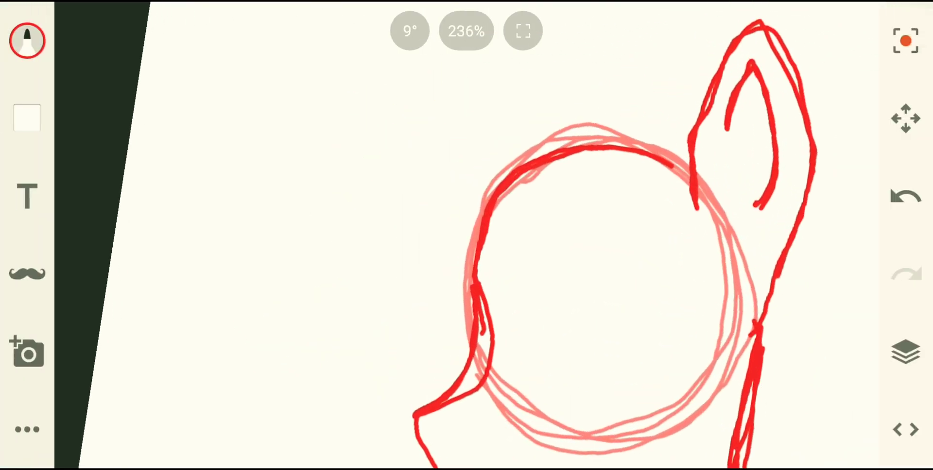
pyautogui.moveTo(493, 183); pyautogui.dragTo(360, 7)
pyautogui.hotkey('ctrl', 'z')
pyautogui.scroll(-3, 534, 243)
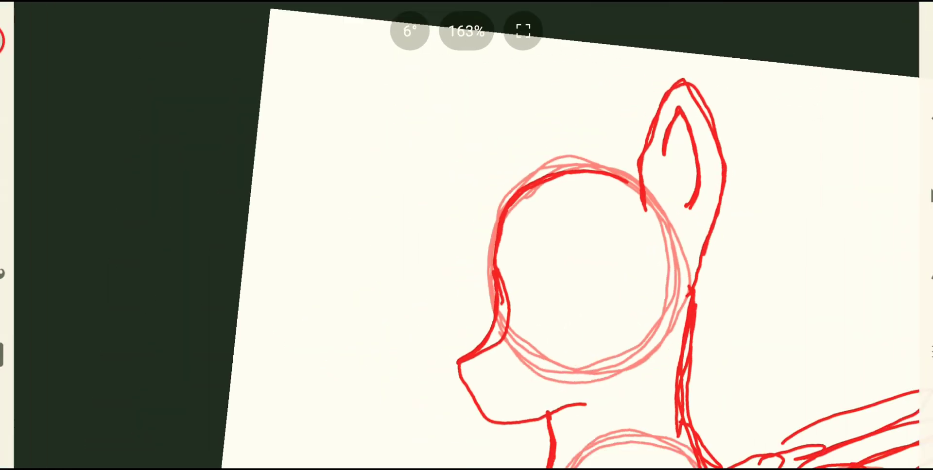
pyautogui.moveTo(568, 210)
pyautogui.mouseDown()
pyautogui.moveTo(446, 71)
pyautogui.moveTo(574, 270)
pyautogui.mouseUp()
pyautogui.moveTo(551, 241)
pyautogui.mouseDown()
pyautogui.moveTo(568, 210)
pyautogui.moveTo(439, 68)
pyautogui.moveTo(562, 261)
pyautogui.moveTo(559, 249)
pyautogui.mouseUp()
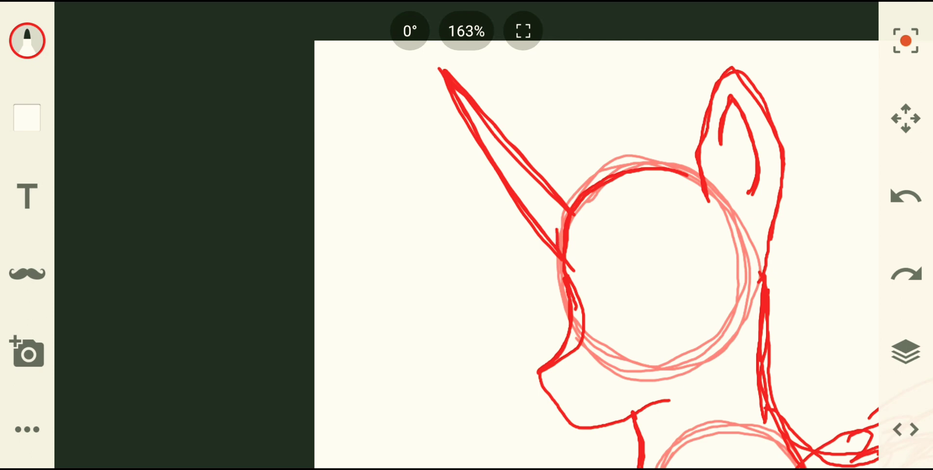
pyautogui.moveTo(546, 189); pyautogui.dragTo(558, 246)
pyautogui.moveTo(520, 166); pyautogui.dragTo(529, 224)
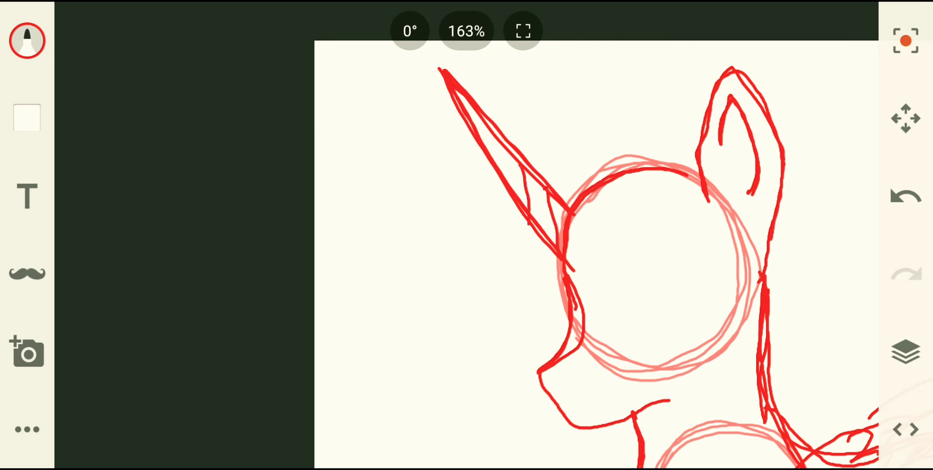
pyautogui.moveTo(494, 127); pyautogui.dragTo(494, 164)
pyautogui.moveTo(471, 108); pyautogui.dragTo(514, 188)
pyautogui.scroll(-3, 583, 243)
pyautogui.scroll(-3, 466, 238)
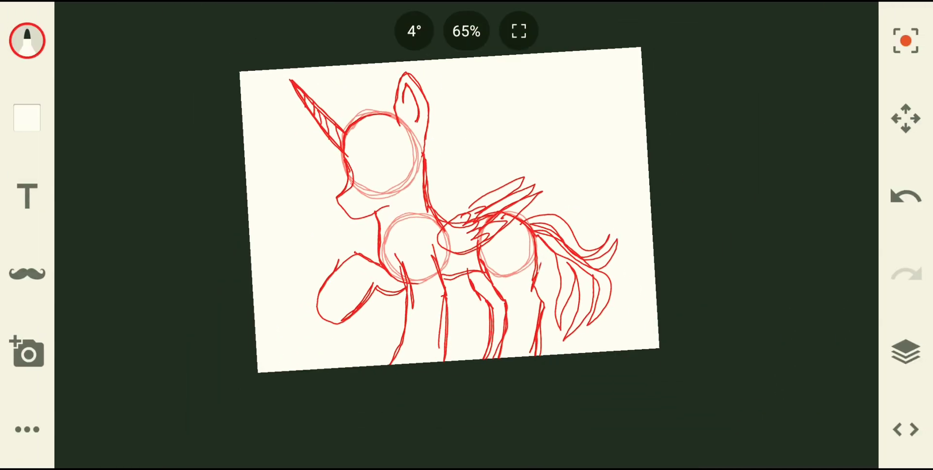
# - Draw forelock tufts over the forehead and face, plus mane strands down the neck
pyautogui.moveTo(375, 179)
pyautogui.mouseDown()
pyautogui.moveTo(357, 209)
pyautogui.moveTo(336, 217)
pyautogui.moveTo(374, 219)
pyautogui.moveTo(301, 243)
pyautogui.moveTo(357, 252)
pyautogui.moveTo(373, 233)
pyautogui.moveTo(296, 280)
pyautogui.moveTo(397, 259)
pyautogui.mouseUp()
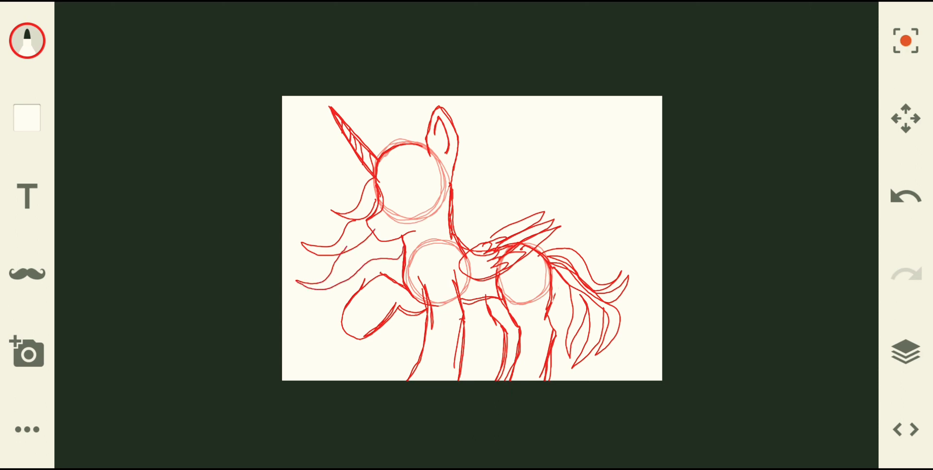
pyautogui.moveTo(423, 161)
pyautogui.mouseDown()
pyautogui.moveTo(391, 190)
pyautogui.moveTo(399, 160)
pyautogui.moveTo(340, 178)
pyautogui.moveTo(364, 164)
pyautogui.mouseUp()
pyautogui.moveTo(415, 142)
pyautogui.mouseDown()
pyautogui.moveTo(377, 159)
pyautogui.moveTo(421, 211)
pyautogui.moveTo(435, 249)
pyautogui.mouseUp()
pyautogui.moveTo(446, 210); pyautogui.dragTo(436, 249)
pyautogui.moveTo(453, 182); pyautogui.dragTo(453, 197)
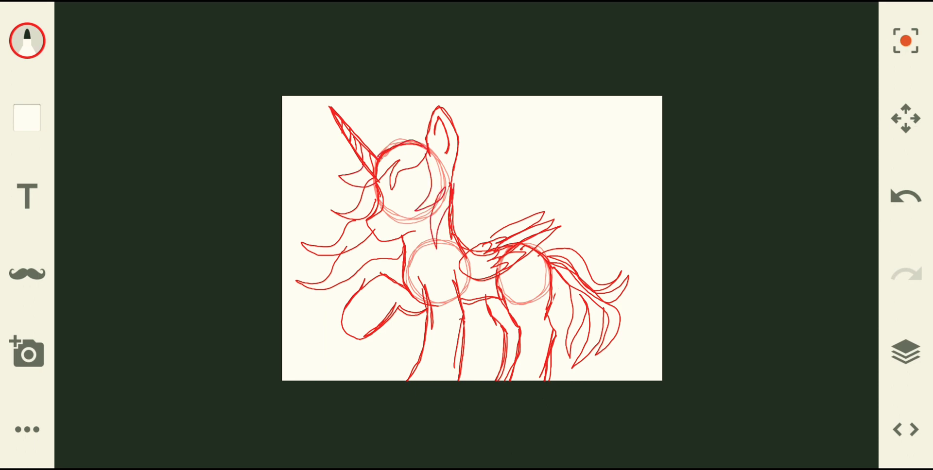
# - Hide the guide-circles layer in the Layers panel
pyautogui.click(905, 352)
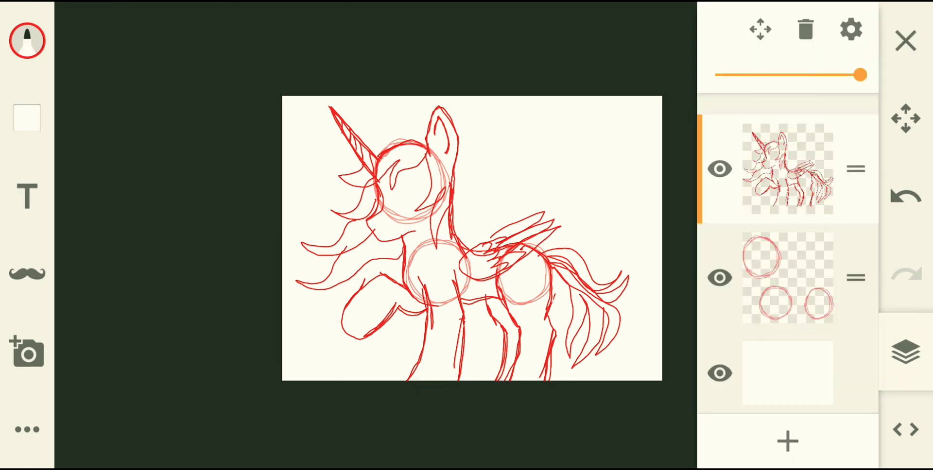
pyautogui.click(719, 278)
pyautogui.click(905, 41)
# - Retrace a wing feather tip and add a line across the base of the ear
pyautogui.scroll(2, 471, 238)
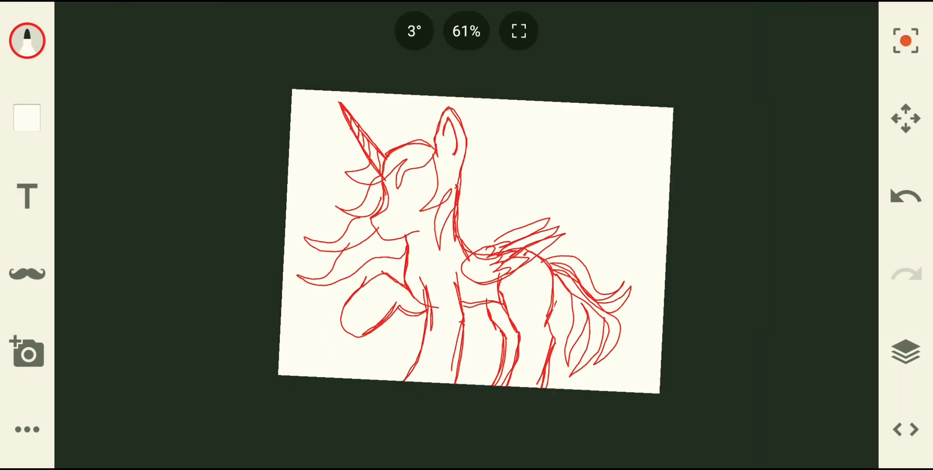
pyautogui.scroll(3, 472, 238)
pyautogui.scroll(-3, 501, 240)
pyautogui.scroll(-1, 501, 240)
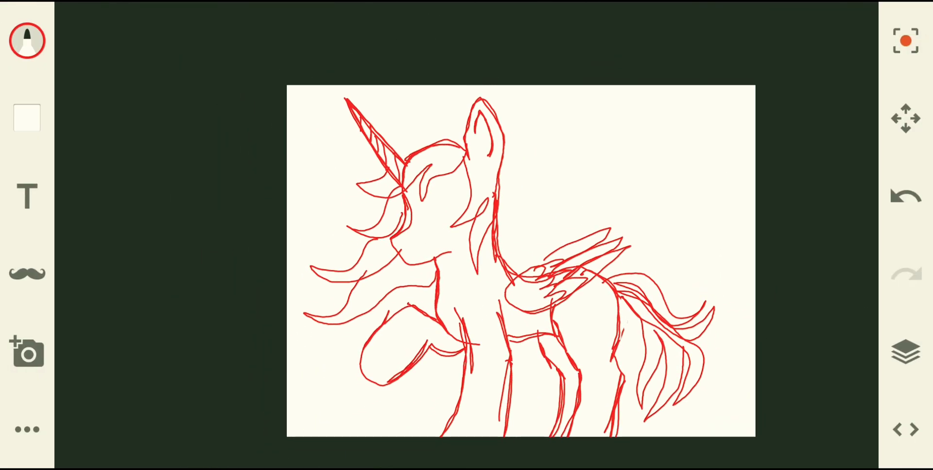
pyautogui.scroll(5, 466, 235)
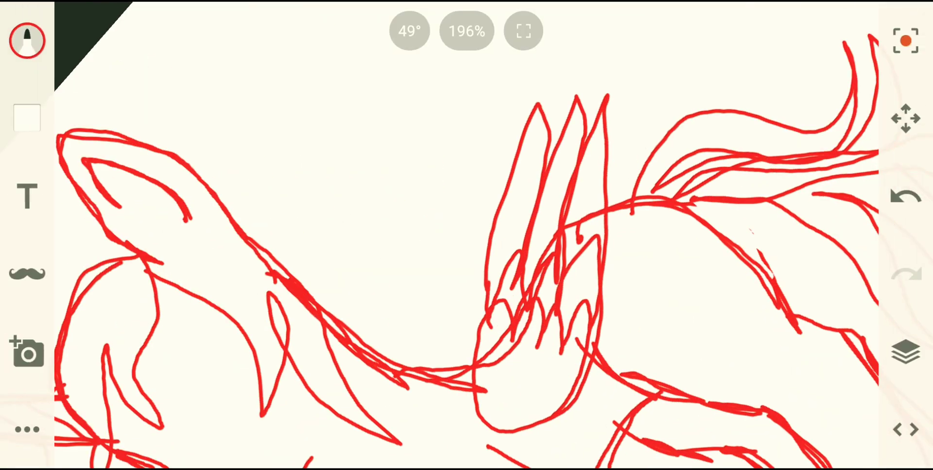
pyautogui.moveTo(483, 311)
pyautogui.mouseDown()
pyautogui.moveTo(489, 233)
pyautogui.moveTo(540, 111)
pyautogui.moveTo(550, 163)
pyautogui.mouseUp()
pyautogui.scroll(-3, 466, 235)
pyautogui.scroll(-1, 466, 235)
pyautogui.scroll(-1, 467, 235)
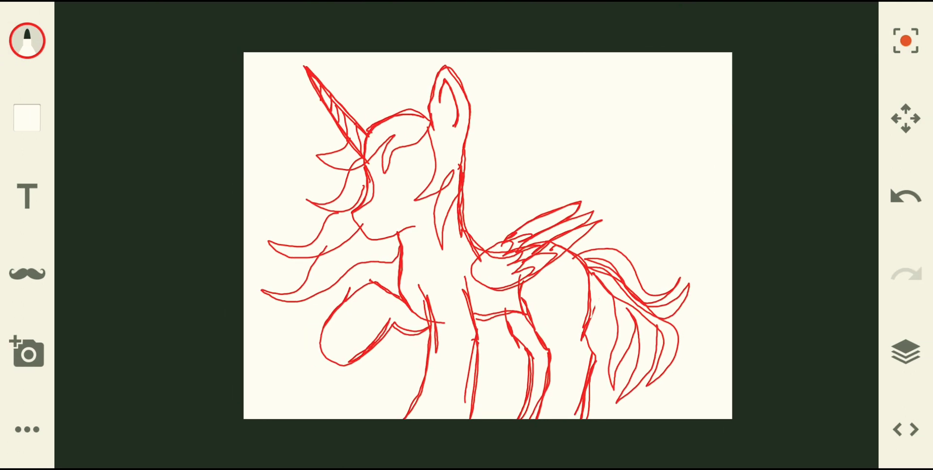
pyautogui.moveTo(429, 124); pyautogui.dragTo(464, 131)
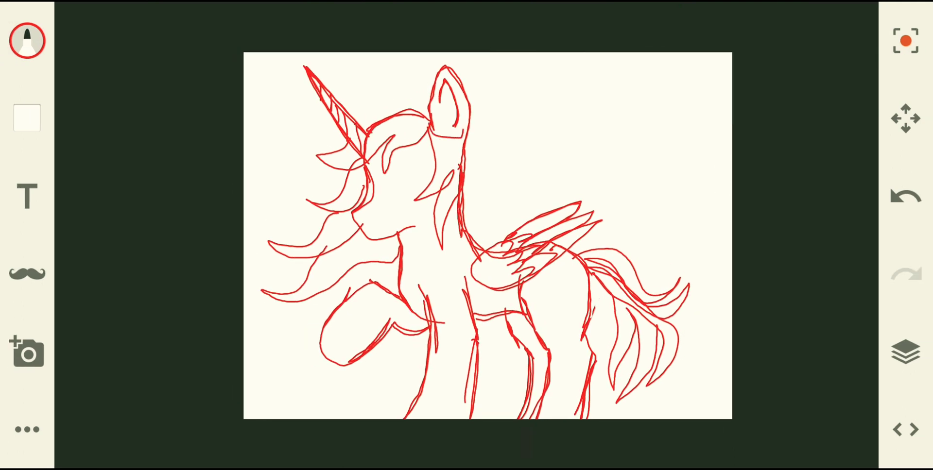